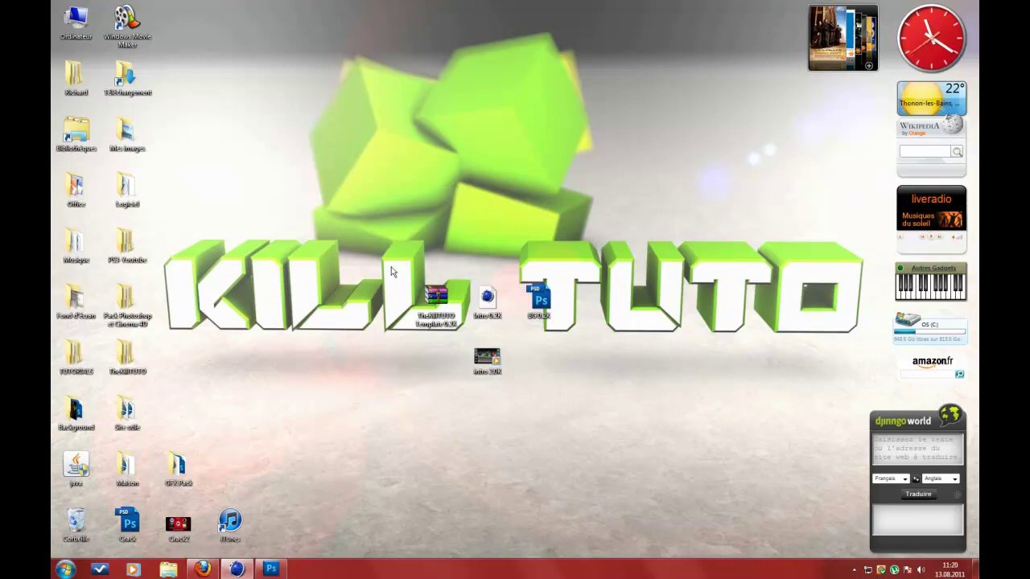
Restore Firefox, glance over the YouTube channel page, then minimise it again
click(202, 570)
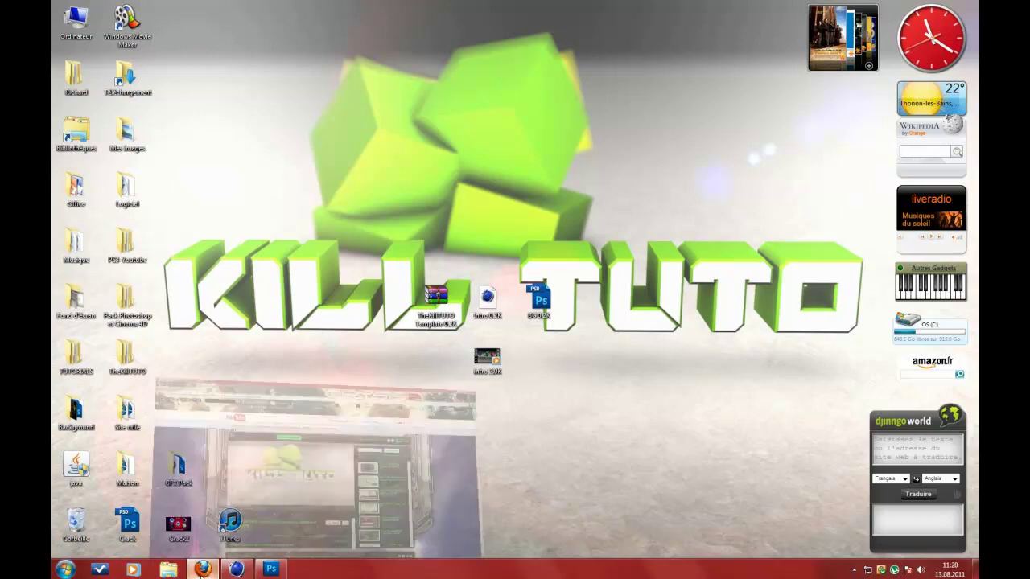
scroll(57, 405, down, 2)
scroll(57, 411, up, 5)
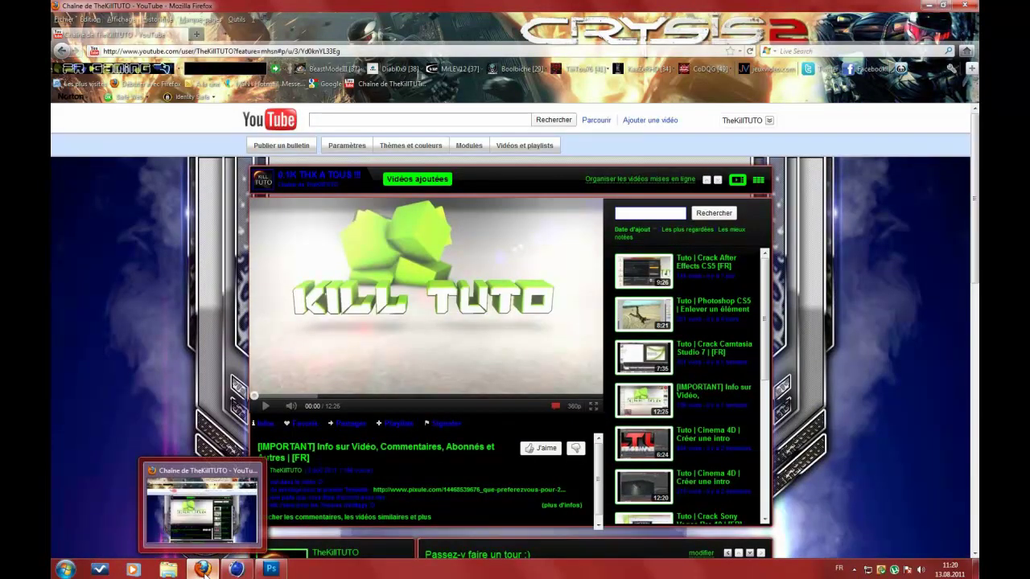
mouse_move(202, 570)
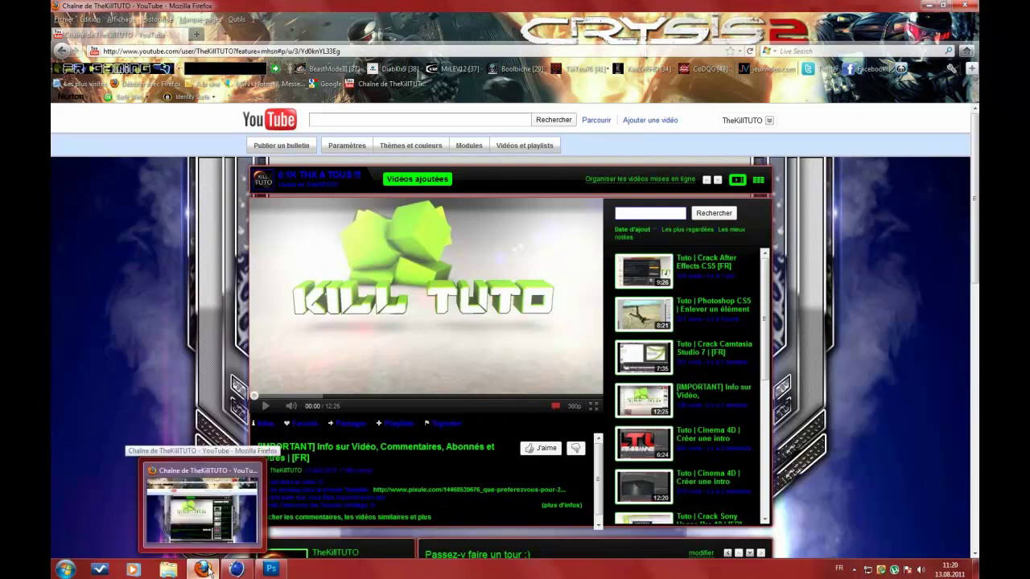
click(209, 568)
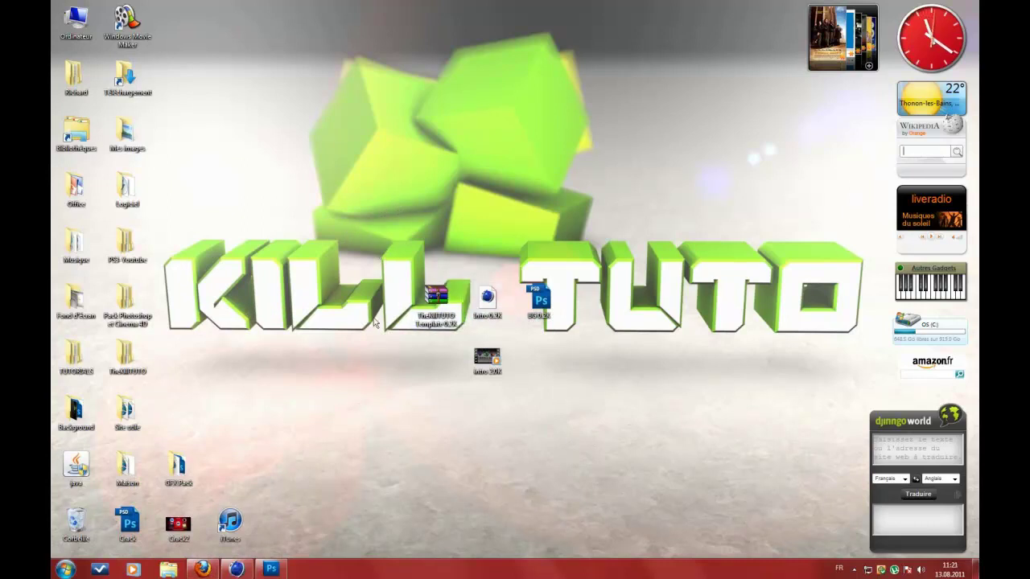
Load the [IMPORTANT] video and open the Pixule poll link from its description in a new tab
click(203, 568)
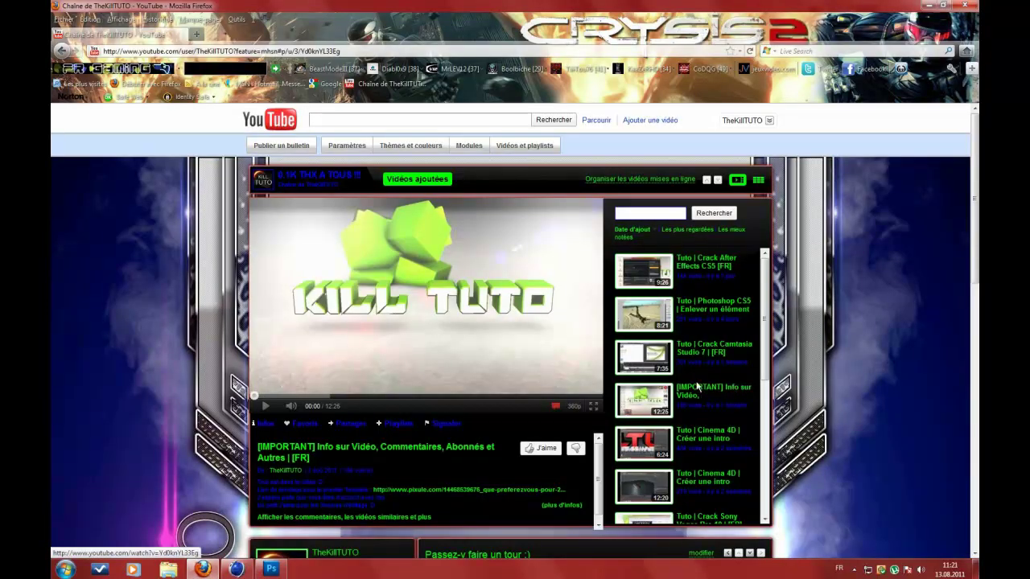
click(697, 386)
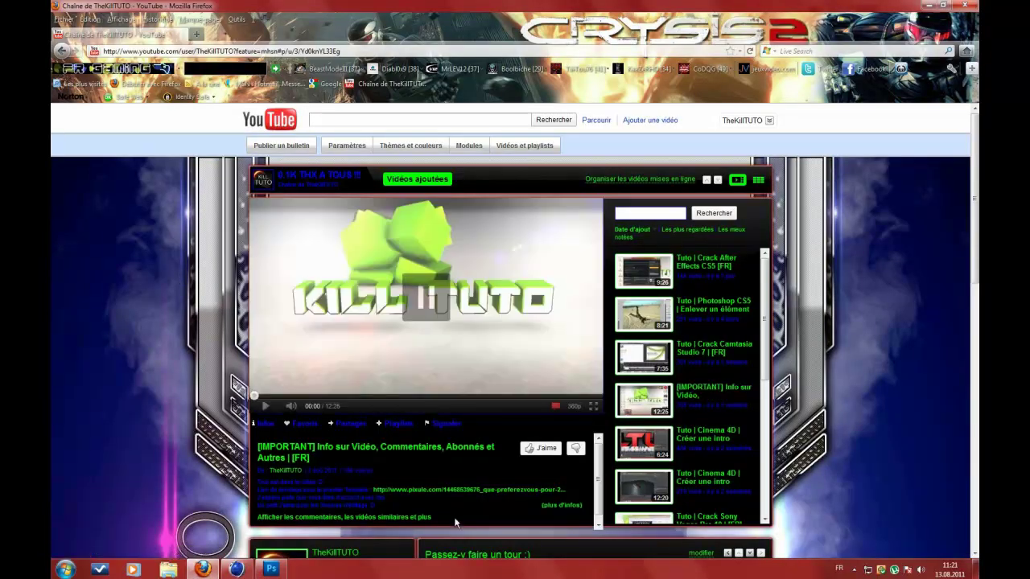
click(418, 489)
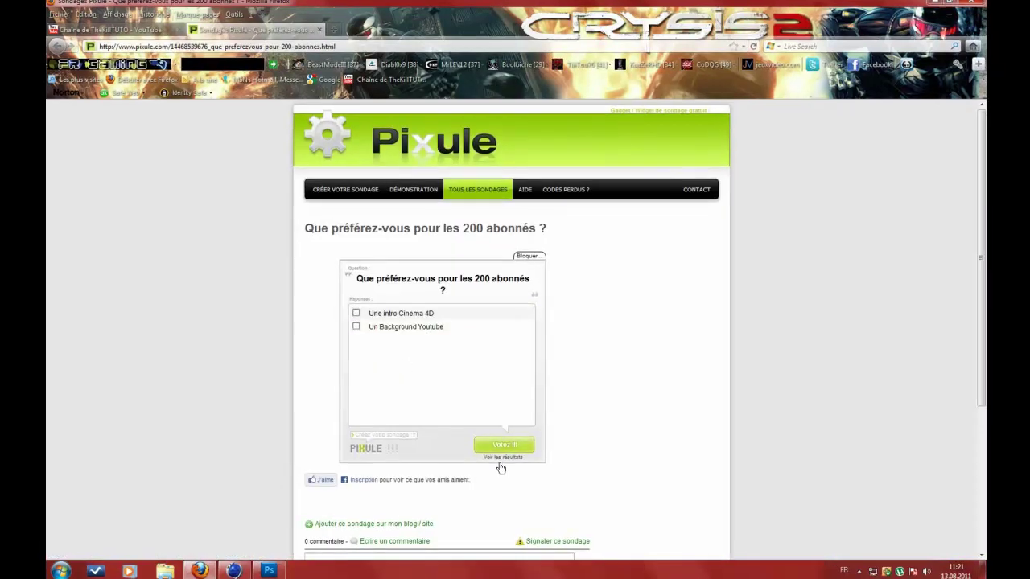
Show the poll results (Cinema 4D intro 65%, 17 votes), close the poll tab and minimise Firefox
click(502, 457)
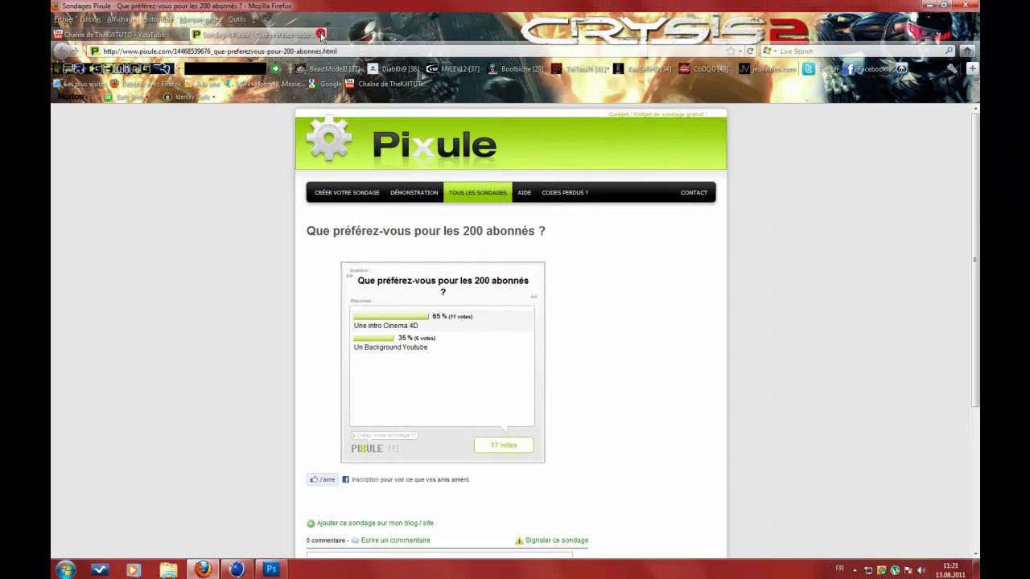
click(321, 36)
mouse_move(203, 569)
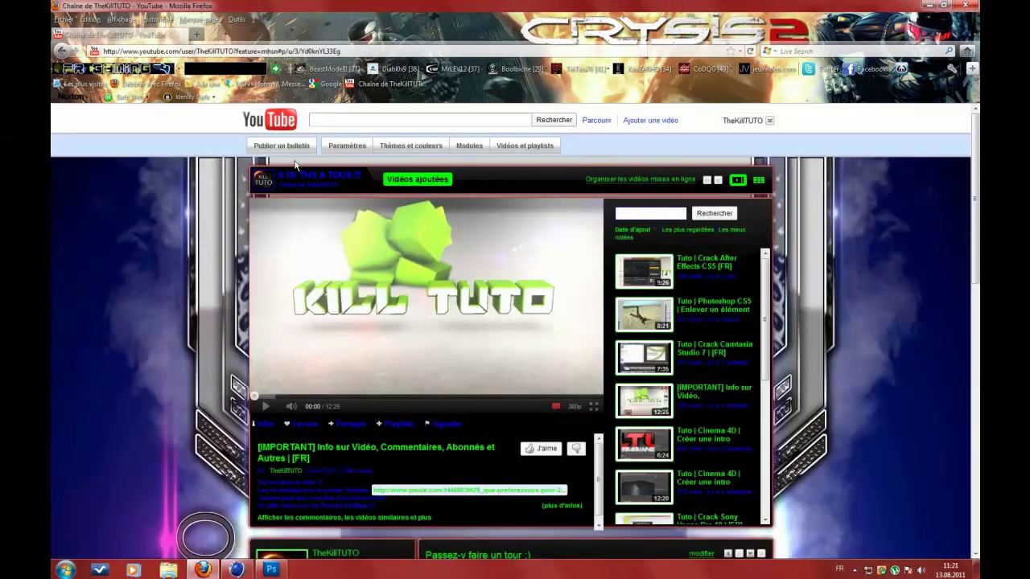
click(203, 569)
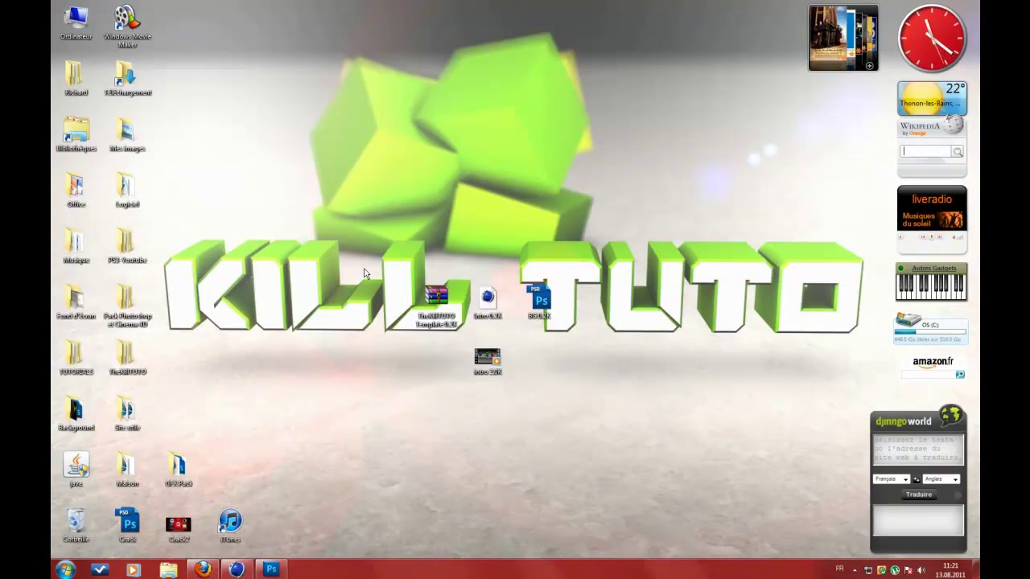
mouse_move(251, 535)
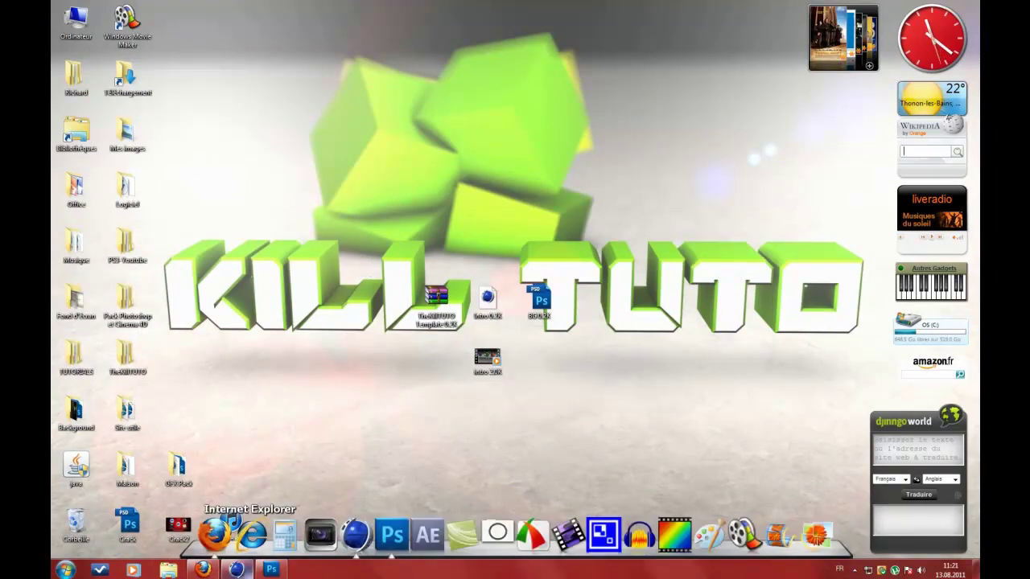
Play the Intro 2.c4d shattering-text animation, pausing near frame 140, and stop at frame 199
click(236, 569)
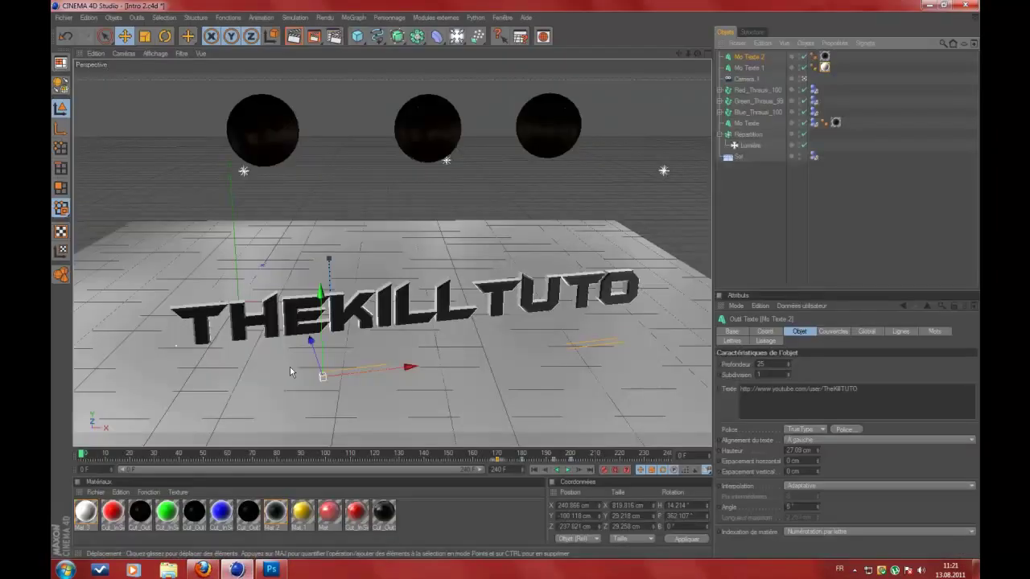
click(568, 471)
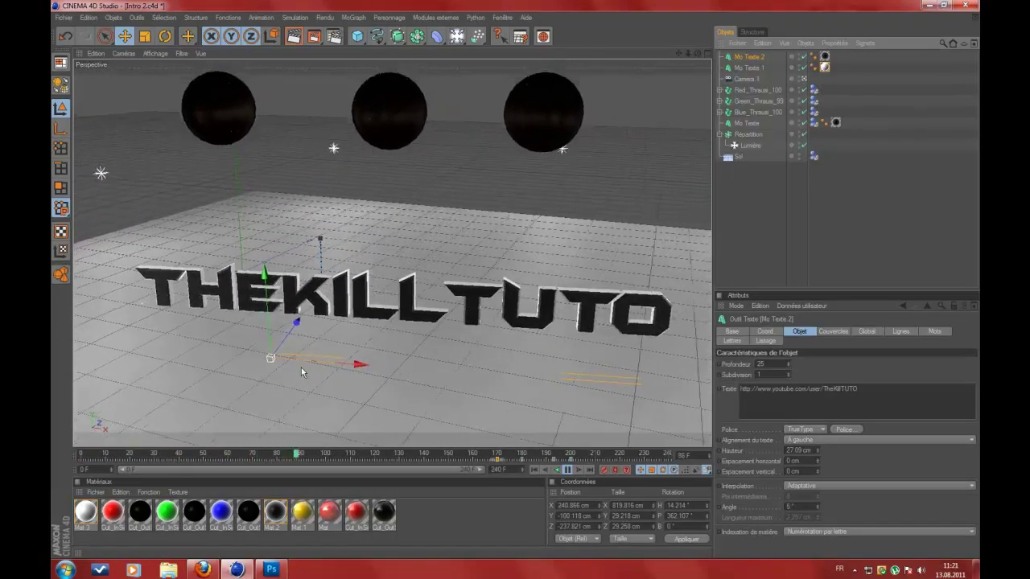
click(568, 471)
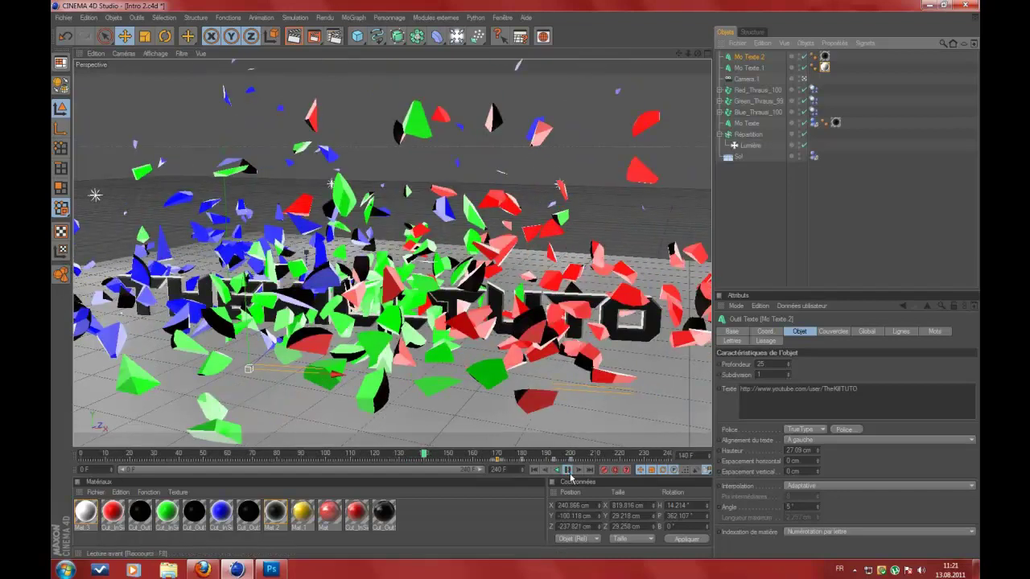
click(568, 471)
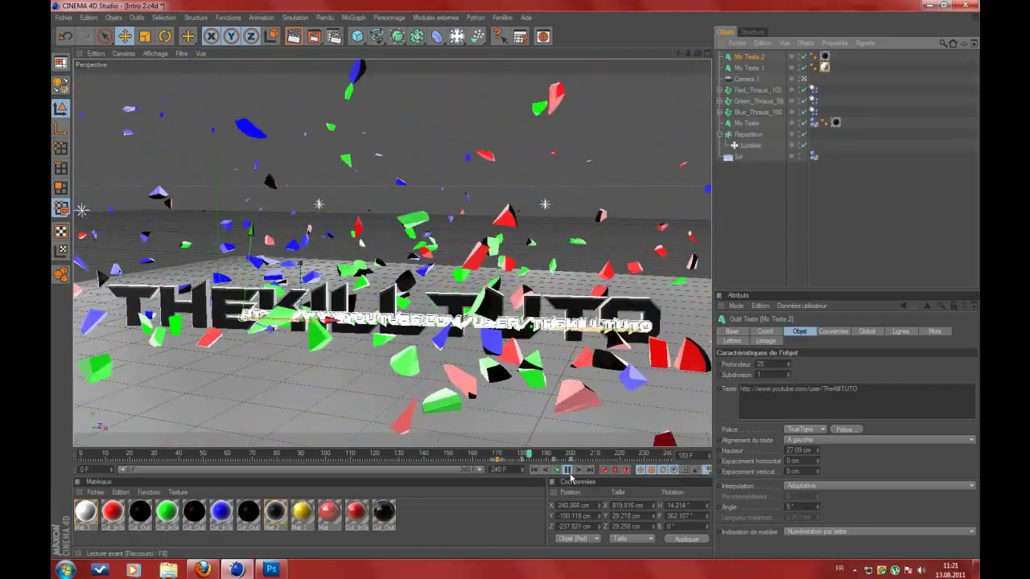
click(568, 471)
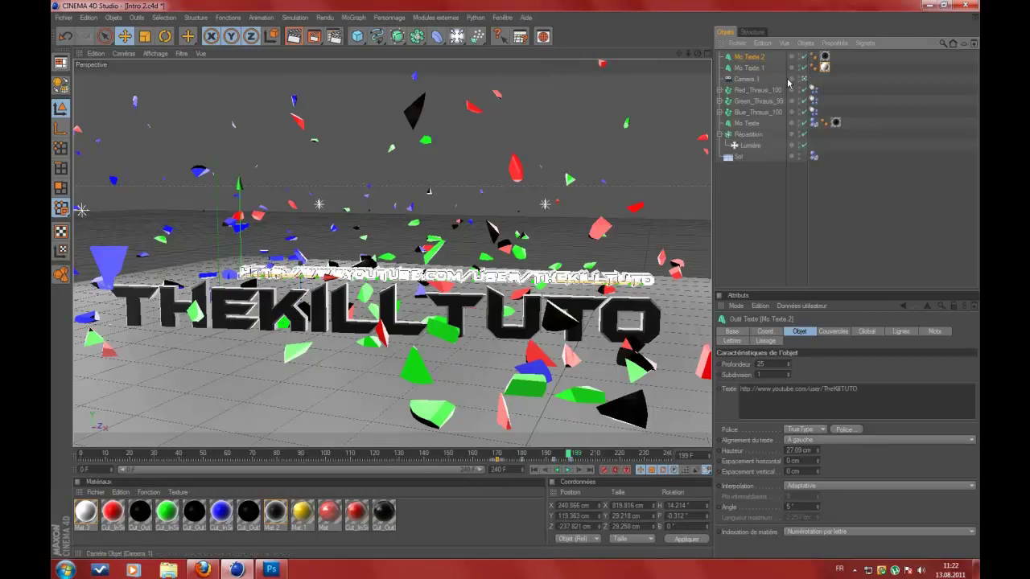
Preview-render with Mo Texte.1 selected, select Mo Texte.2 and Mo Texte, then minimise Cinema 4D
click(344, 276)
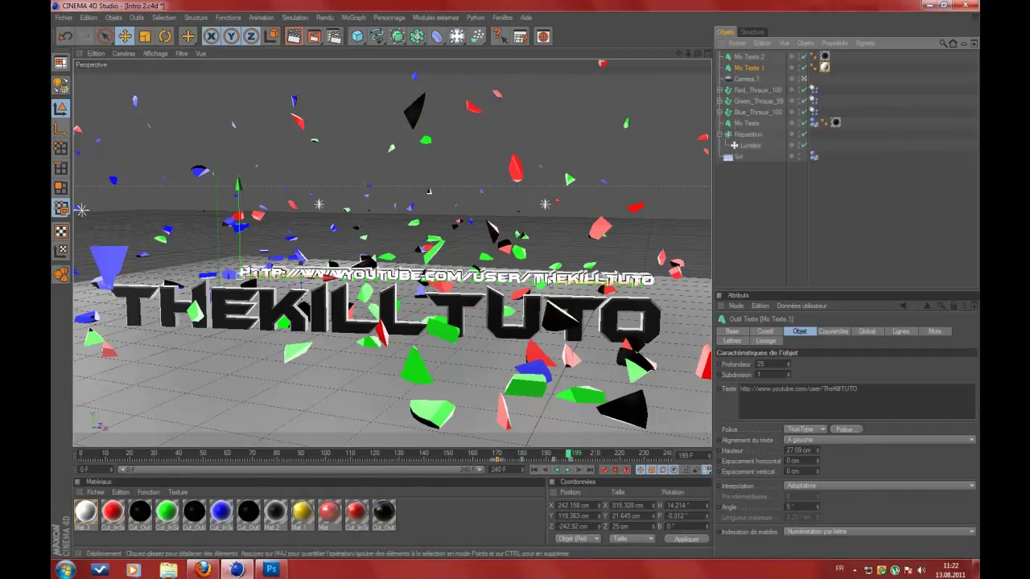
click(294, 35)
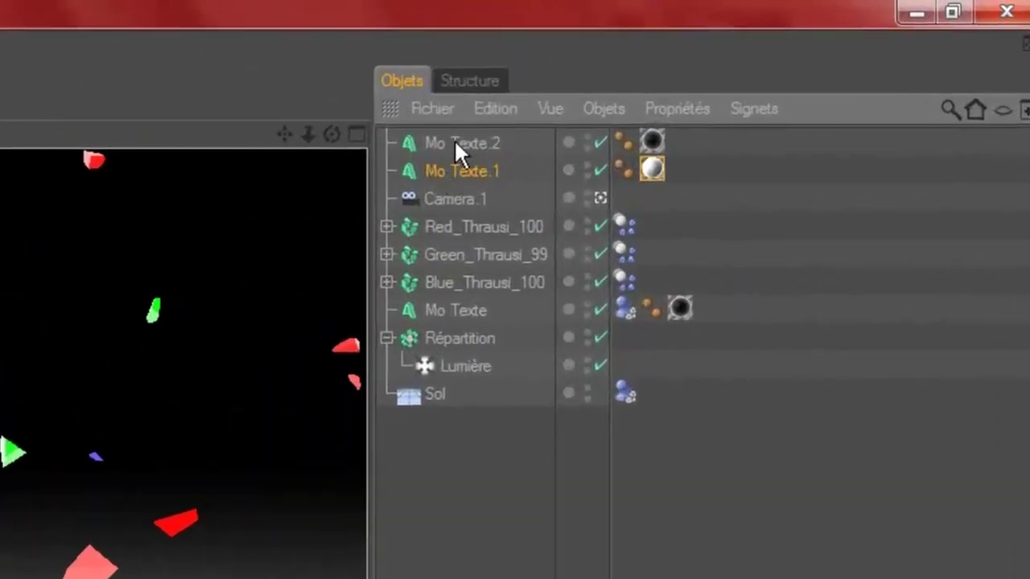
drag(453, 138, 449, 162)
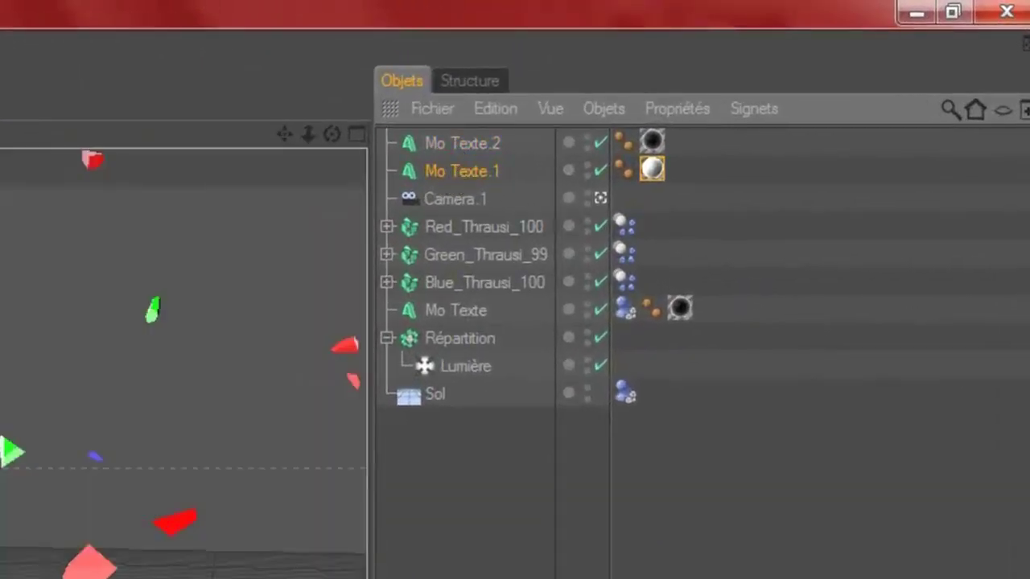
click(460, 310)
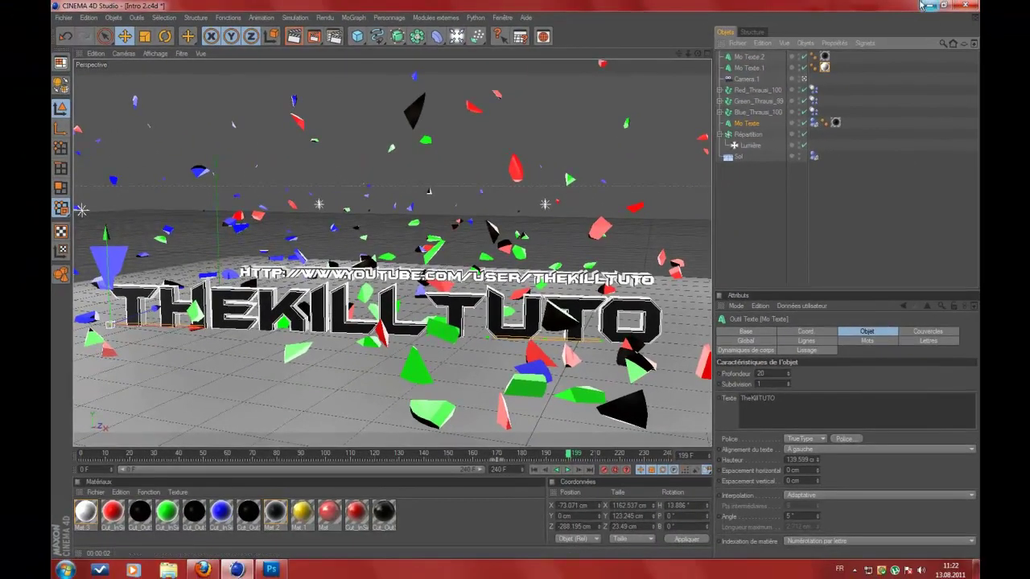
click(929, 6)
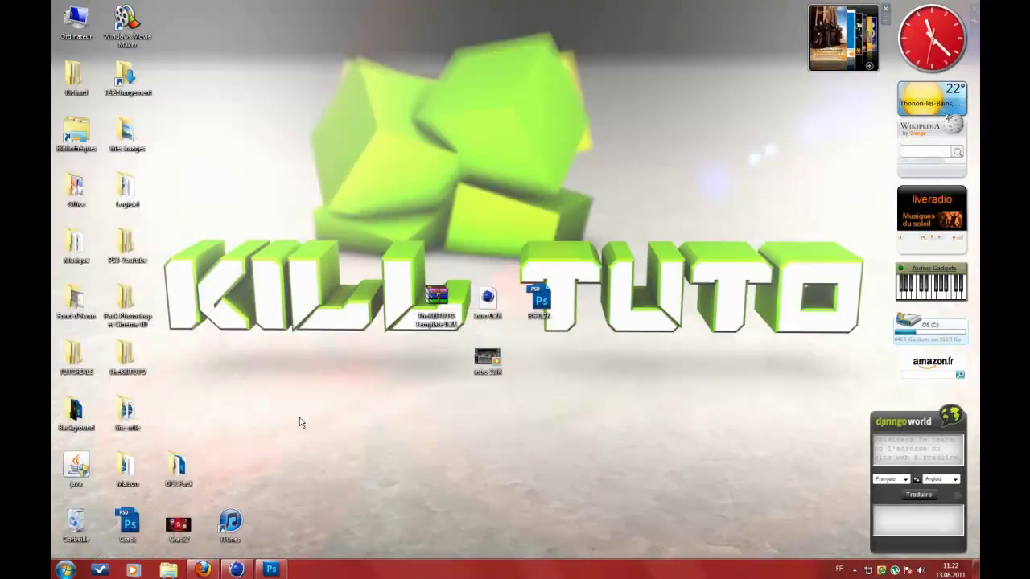
Bring up BG 0.2K.psd and zoom until the whole background canvas fits the window
click(267, 569)
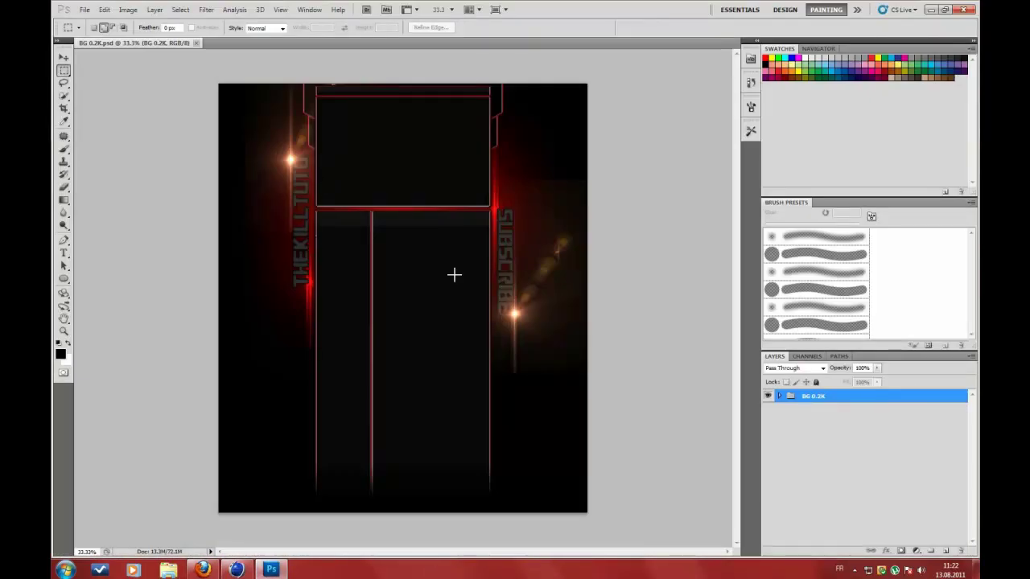
key(ctrl+plus)
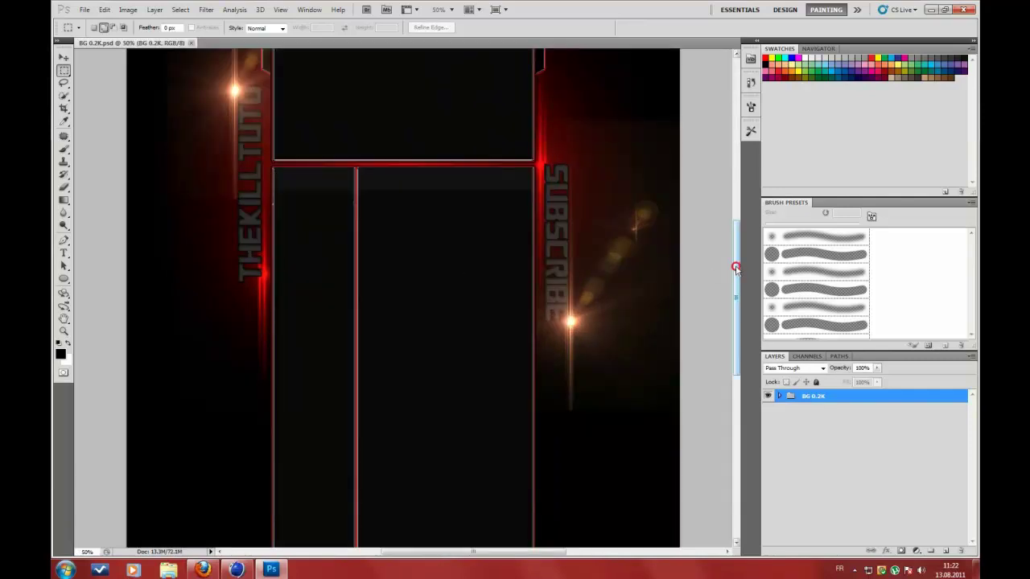
mouse_move(735, 267)
mouse_down()
mouse_move(733, 320)
mouse_move(745, 216)
mouse_move(745, 229)
mouse_up()
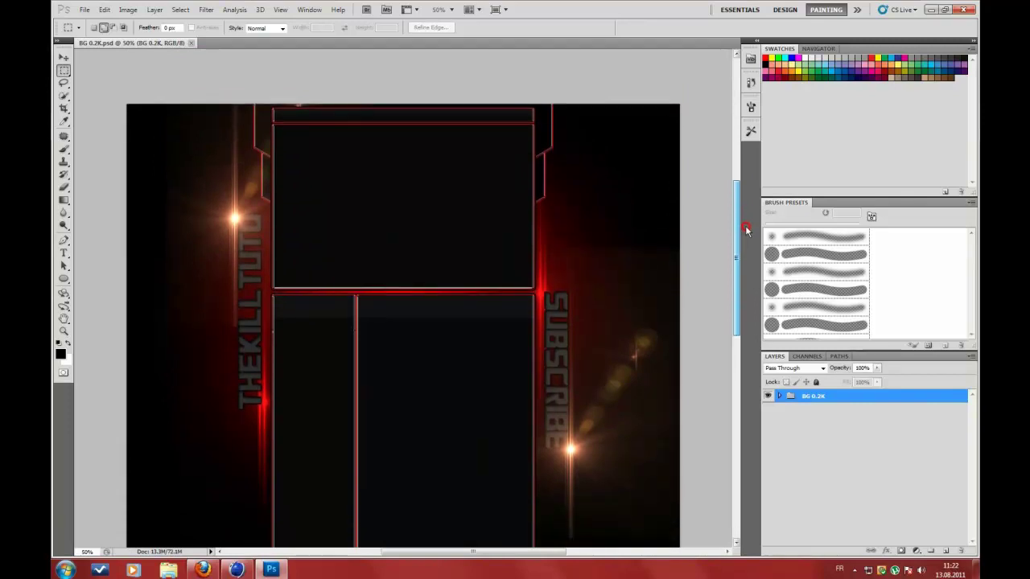
key(ctrl+minus)
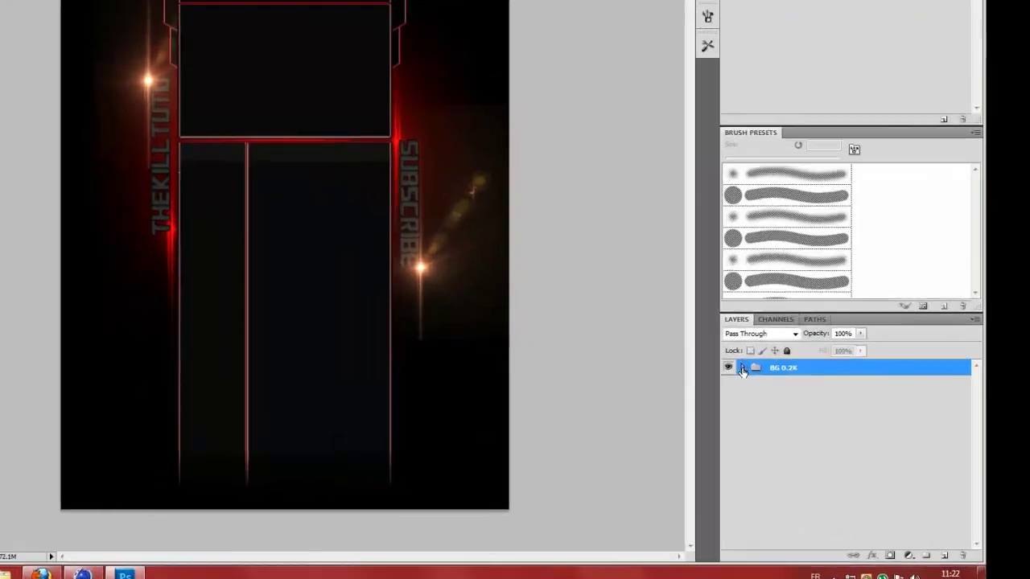
Expand the BG 0.2K group in the Layers panel and scroll through its layers
click(780, 397)
click(779, 396)
click(779, 397)
scroll(515, 234, down, 1)
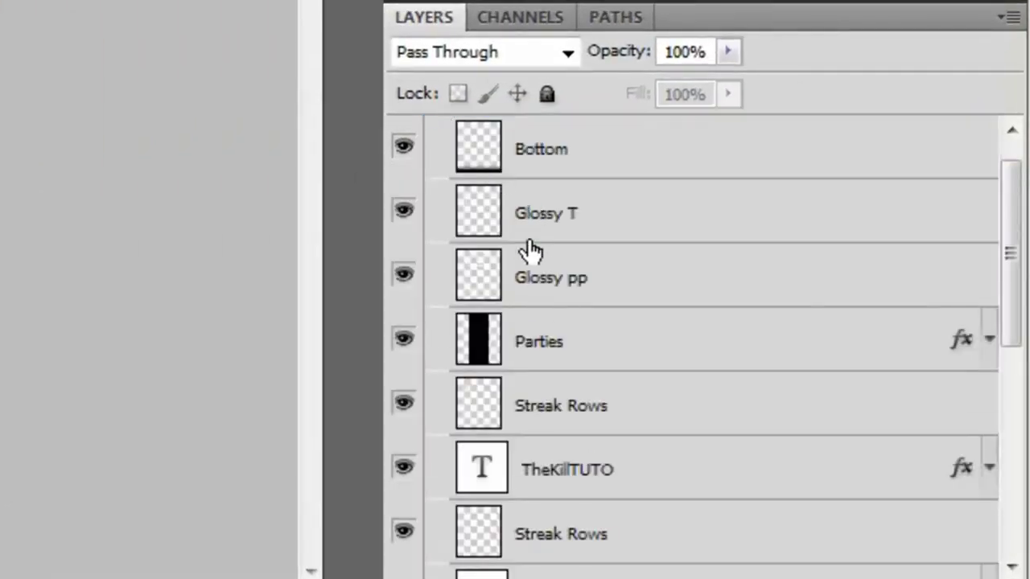
scroll(547, 322, down, 1)
Select the TheKillTUTO text layer and briefly enter and exit its text editing
click(595, 438)
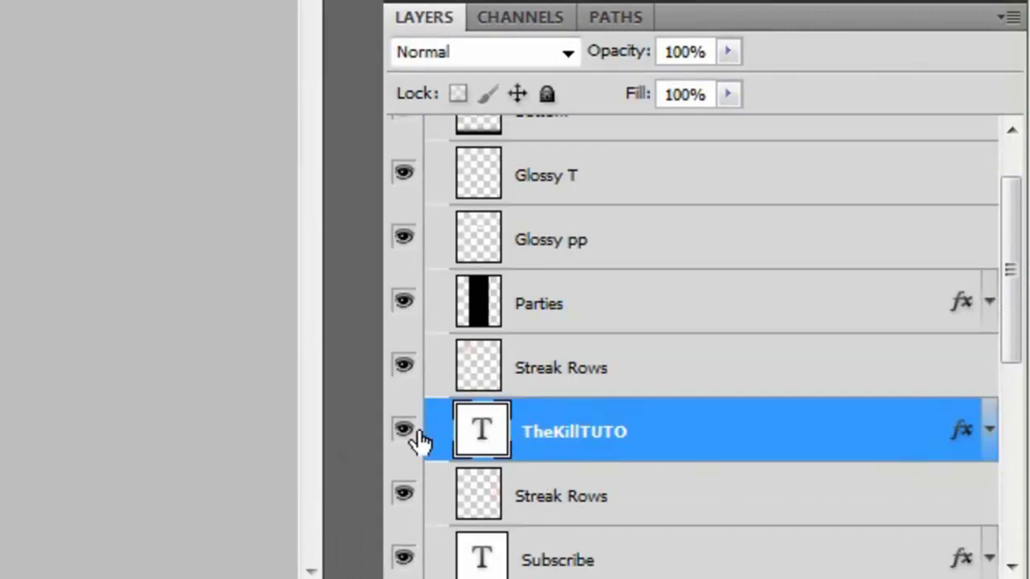
double_click(481, 444)
click(721, 423)
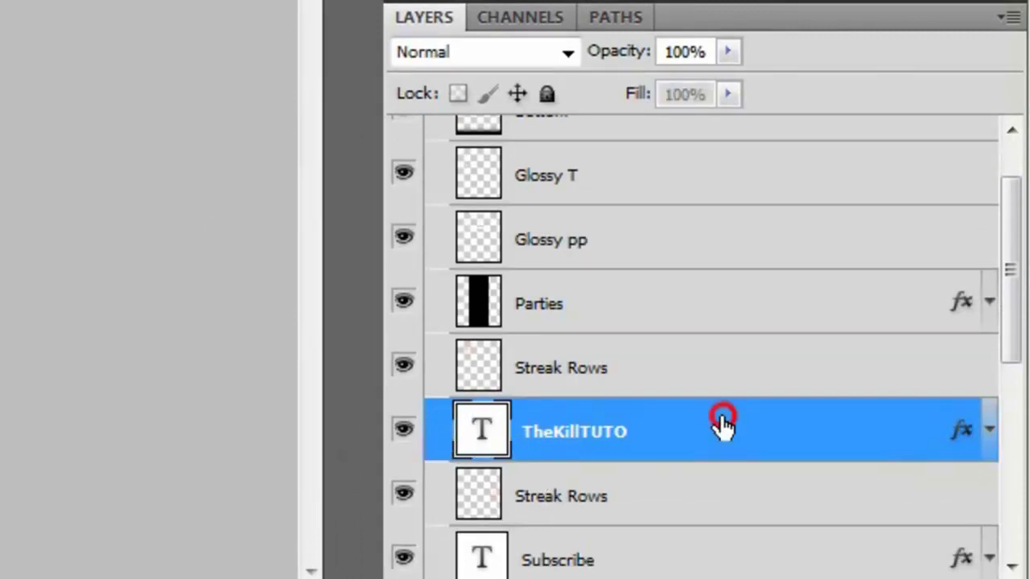
click(1019, 301)
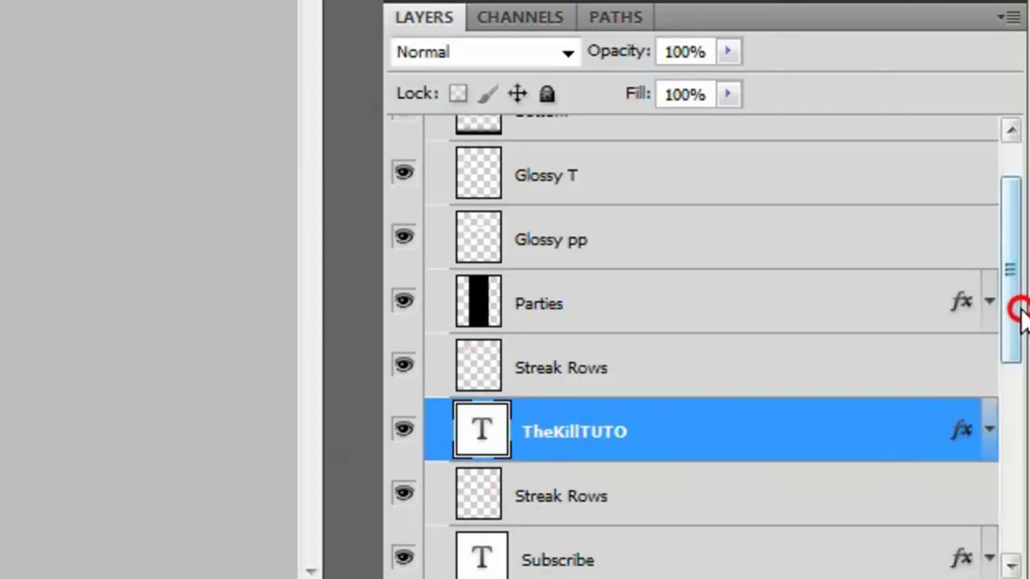
drag(1018, 325, 1013, 394)
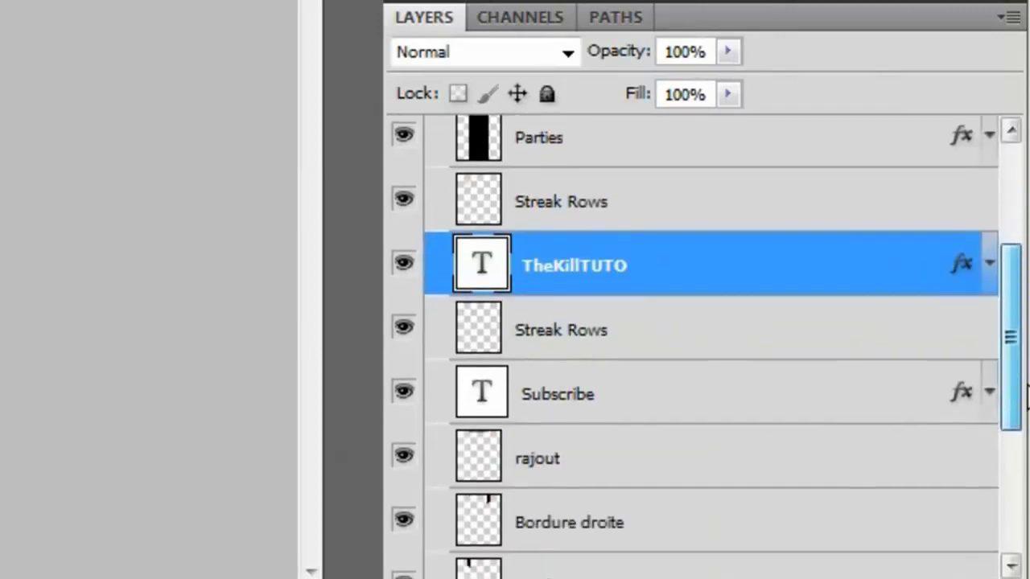
Inspect the Subscribe and Red-Flare droite layers, then minimise Photoshop
click(441, 397)
double_click(480, 390)
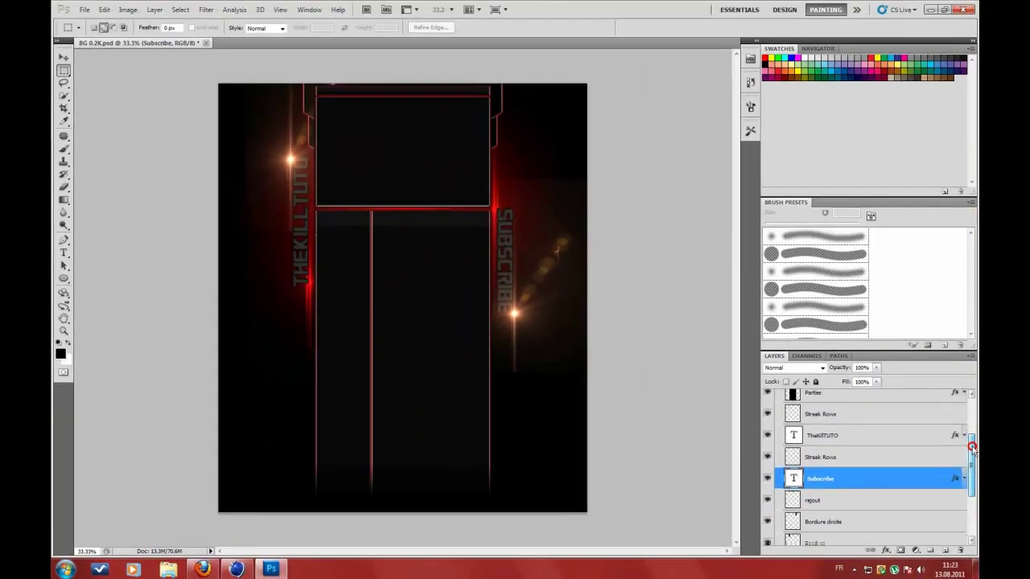
drag(973, 441, 973, 466)
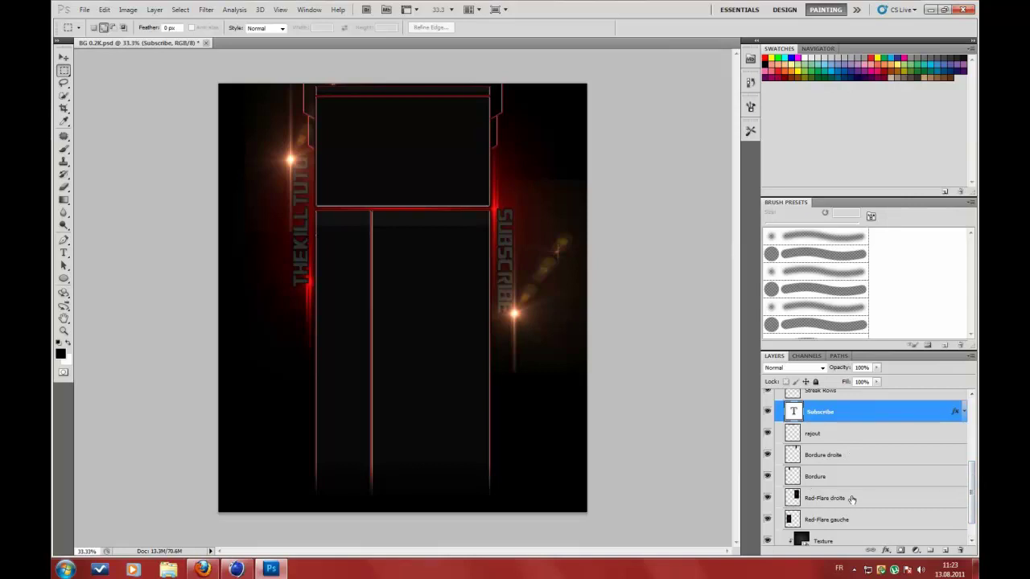
click(813, 499)
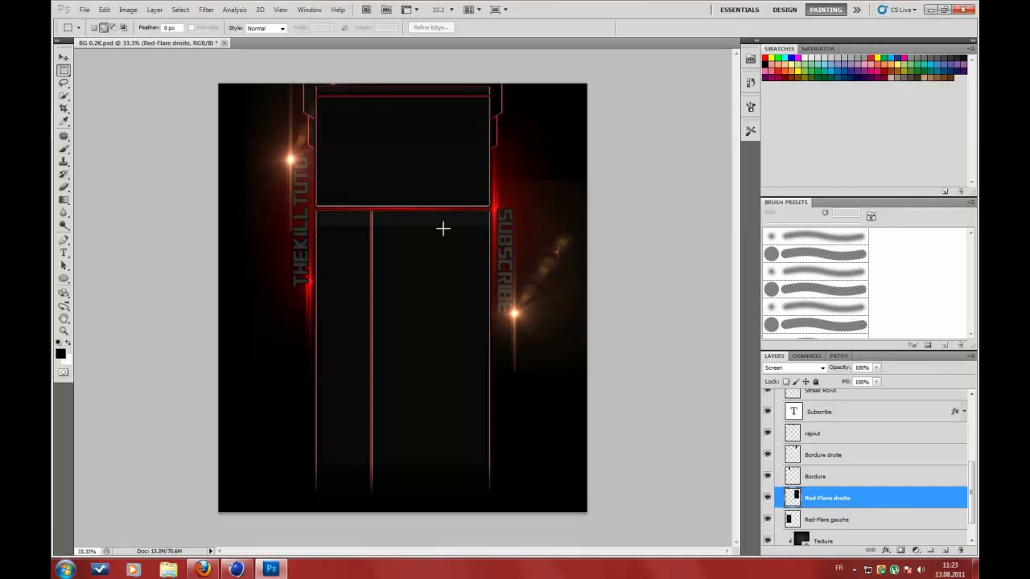
click(933, 13)
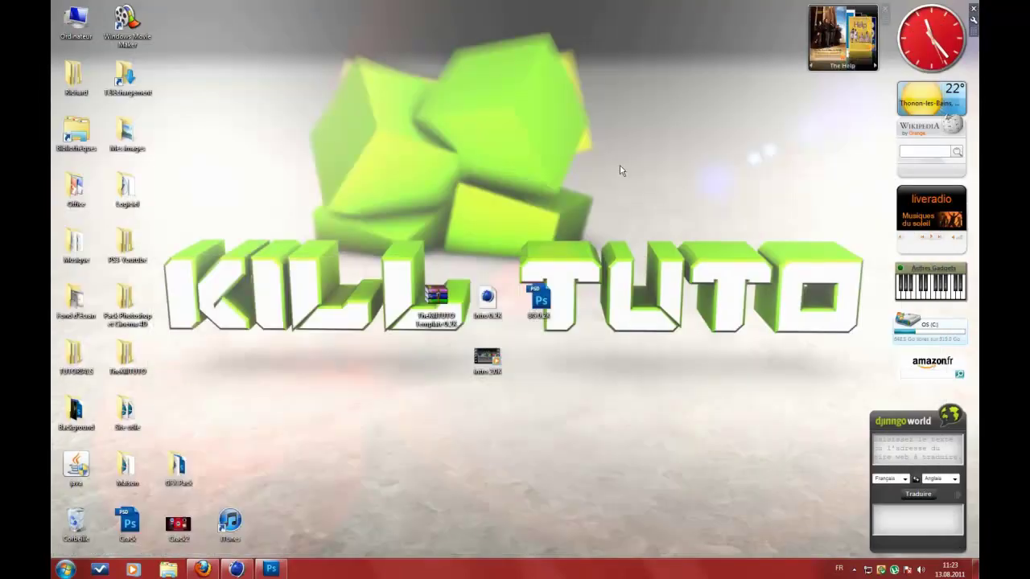
double_click(488, 362)
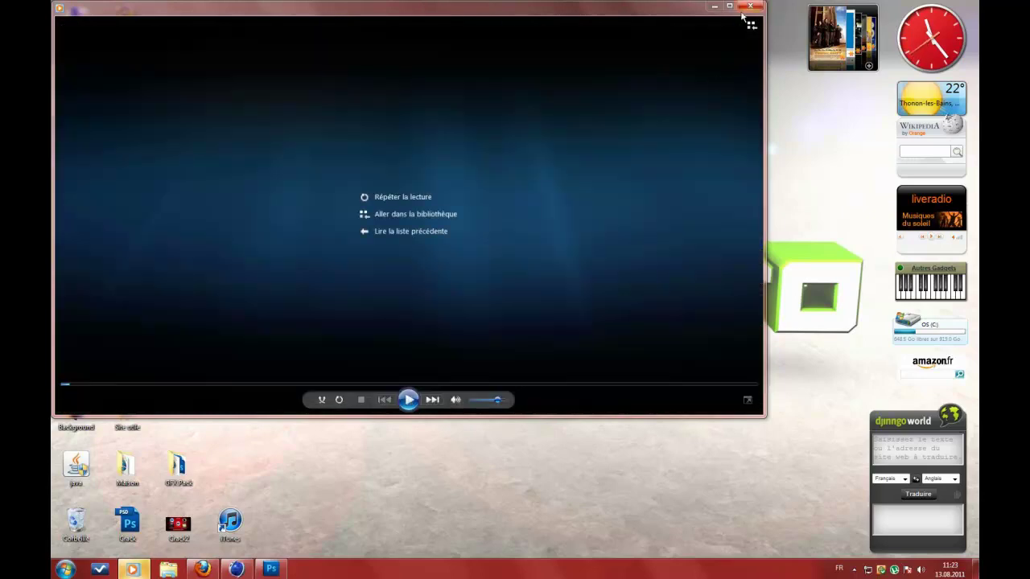
click(750, 6)
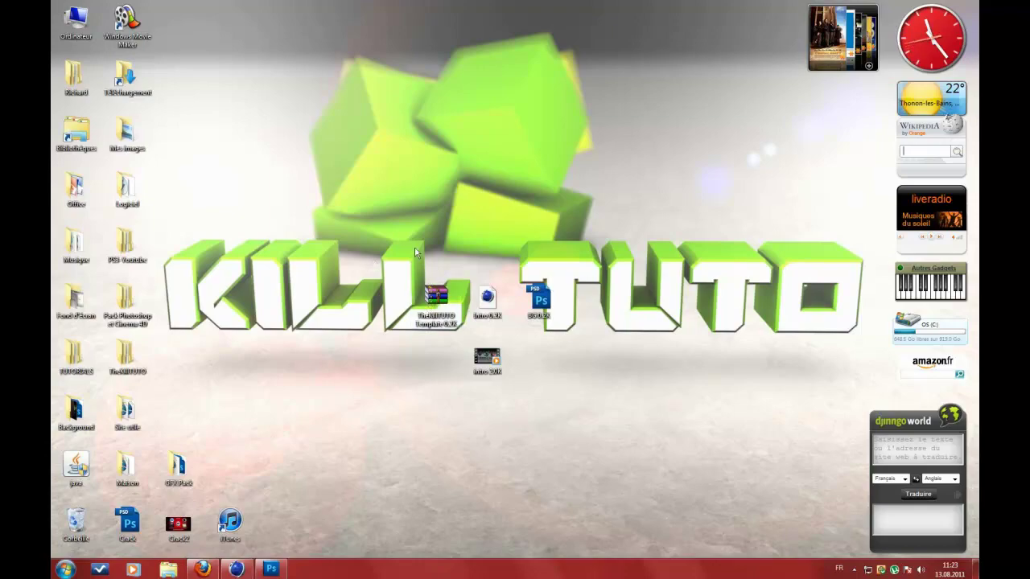
click(435, 301)
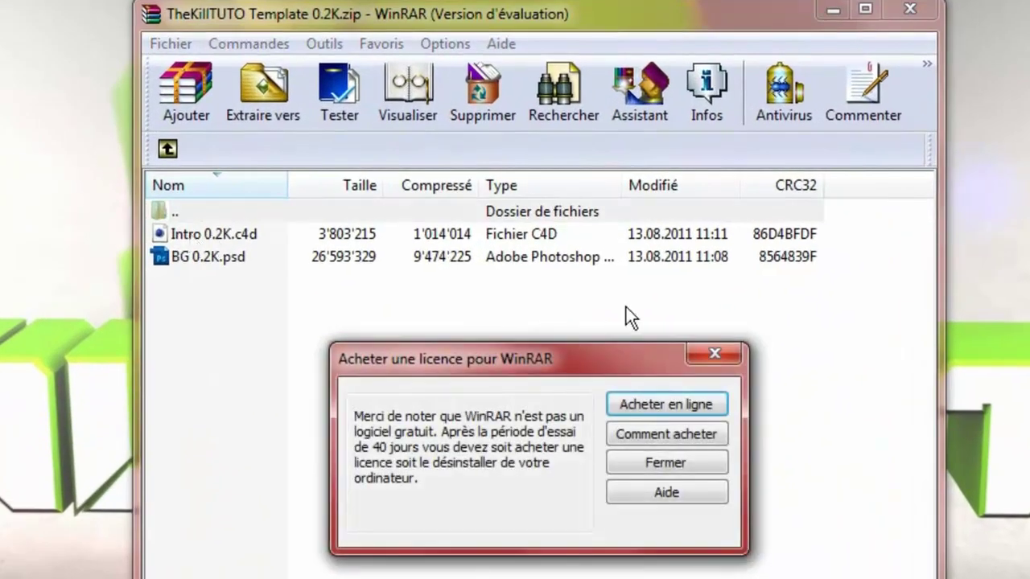
click(694, 353)
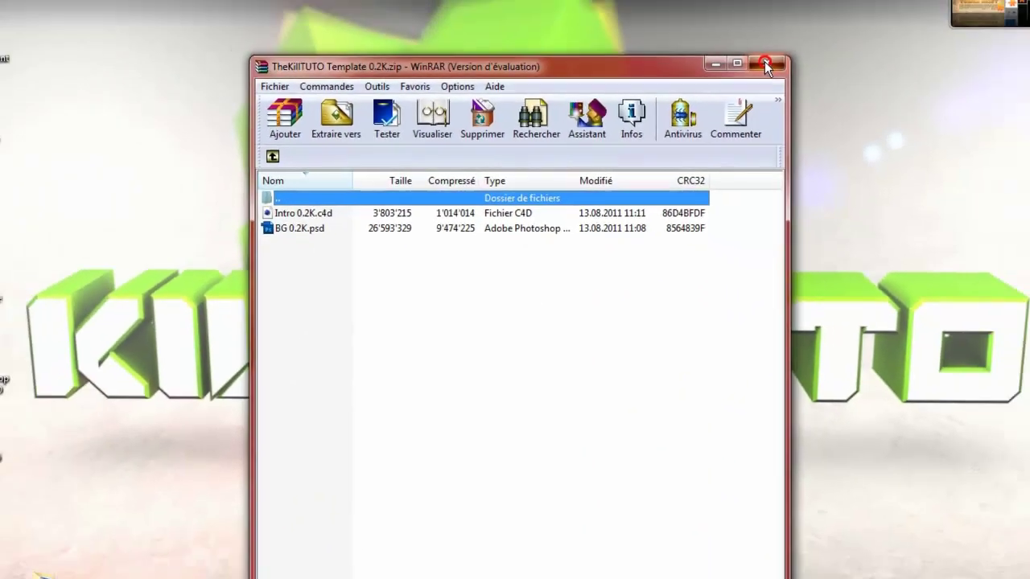
click(910, 10)
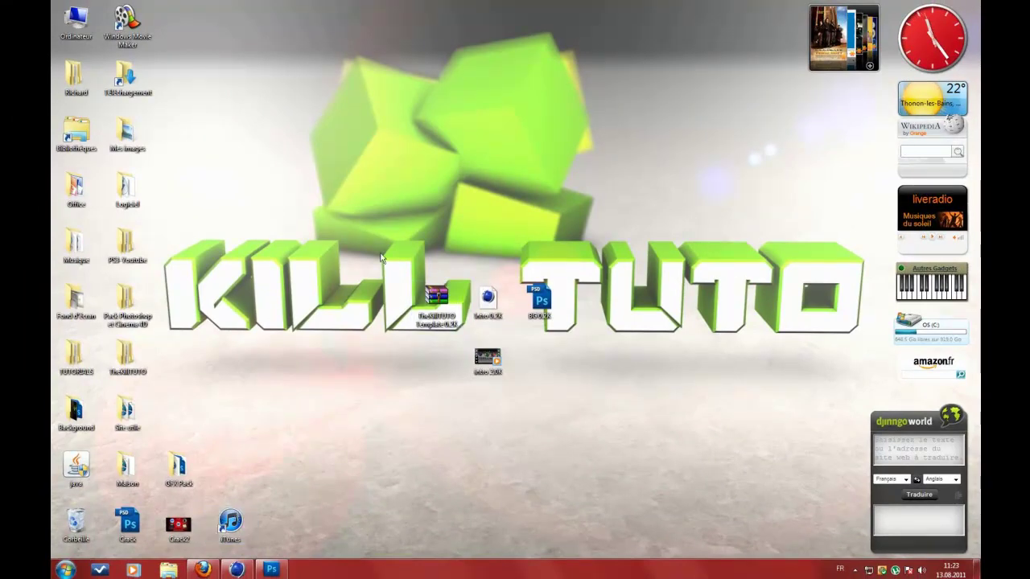
mouse_move(381, 256)
mouse_down()
mouse_move(639, 409)
mouse_move(595, 395)
mouse_move(601, 402)
mouse_up()
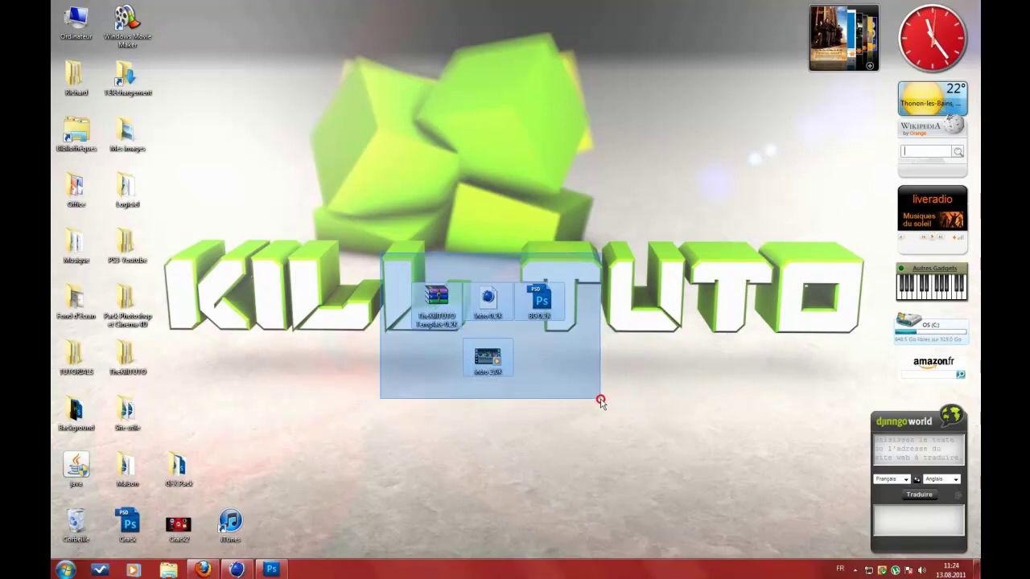
click(399, 269)
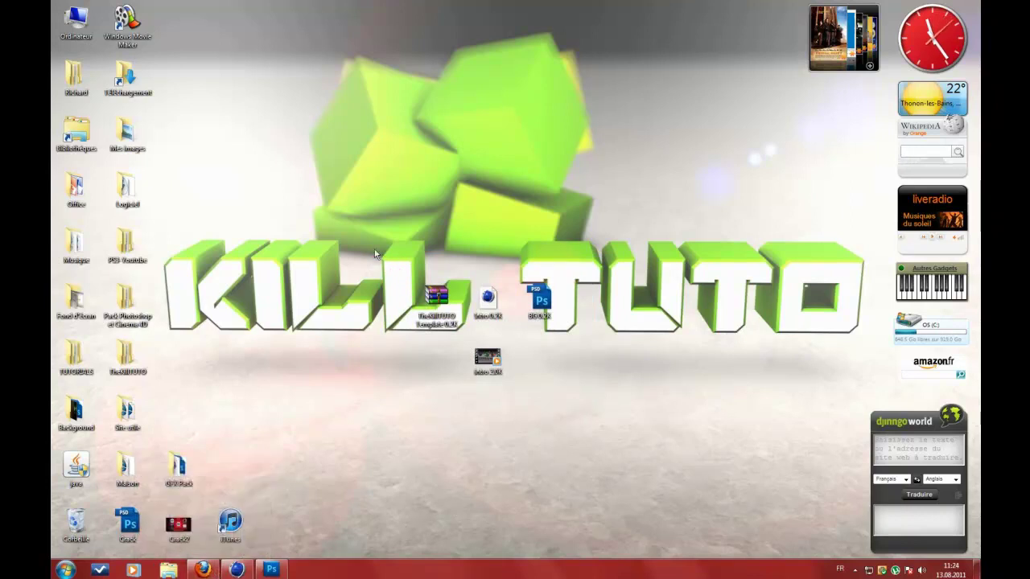
drag(374, 252, 608, 411)
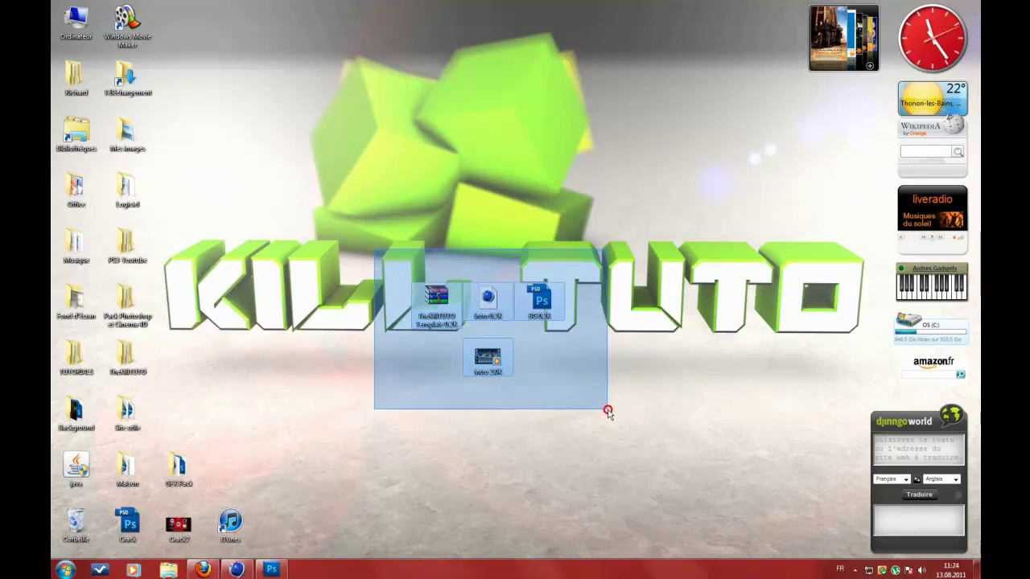
mouse_move(608, 411)
mouse_down()
mouse_move(449, 199)
mouse_move(435, 217)
mouse_up()
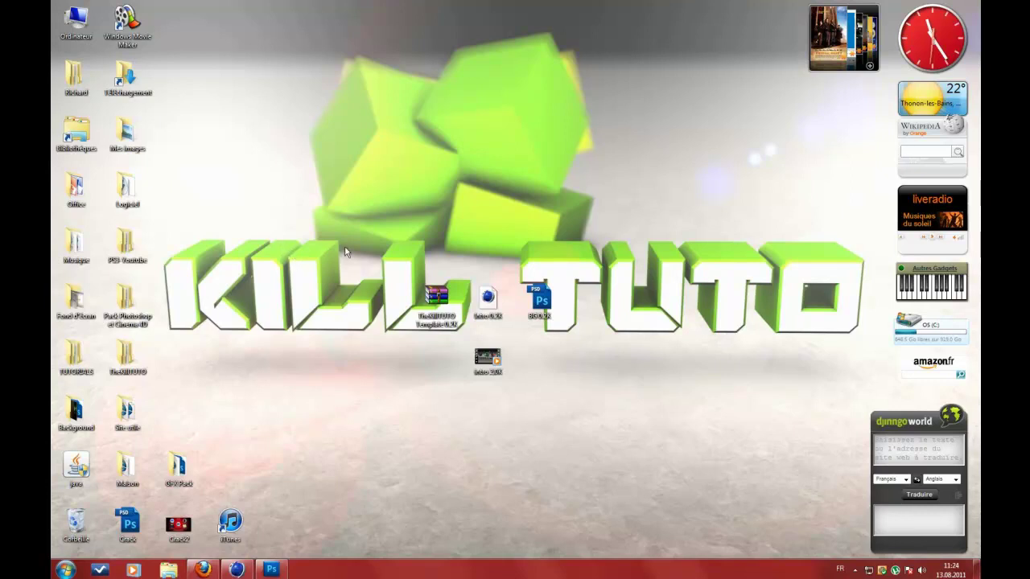
drag(364, 244, 608, 410)
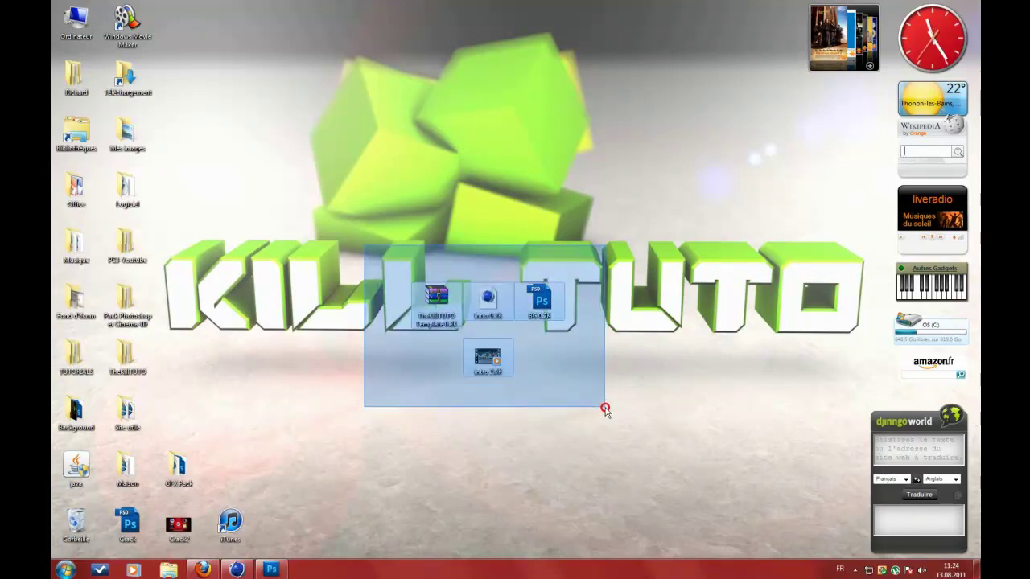
drag(608, 410, 603, 409)
click(347, 172)
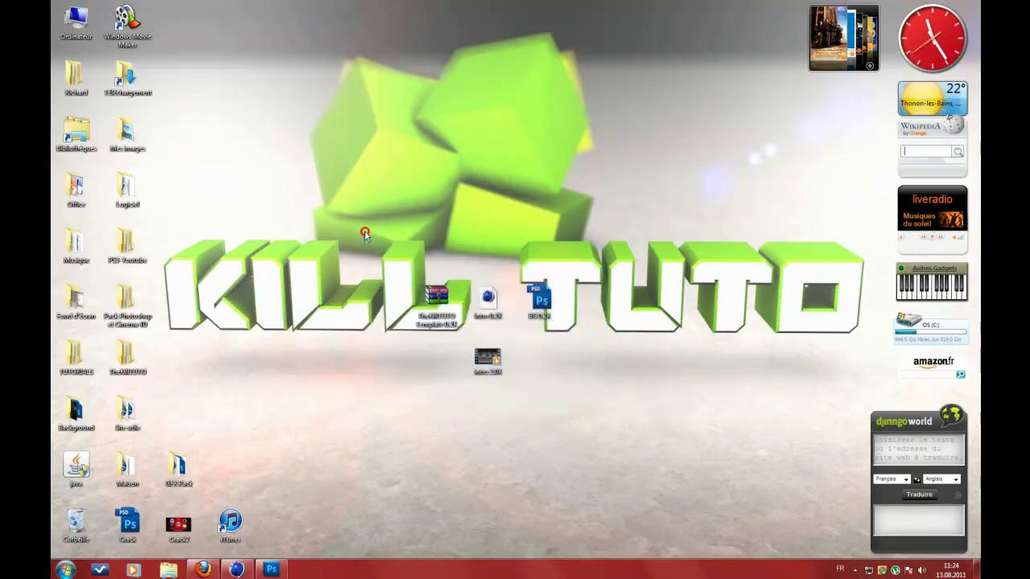